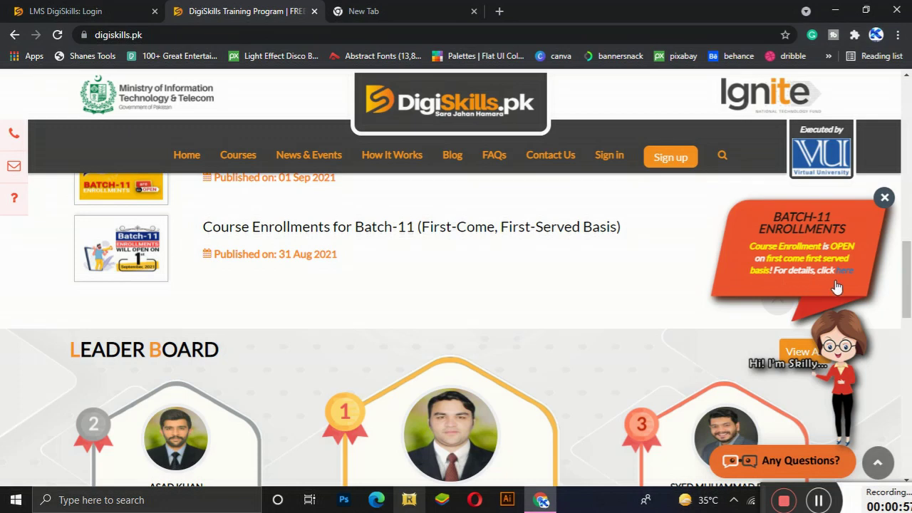
- Open the DigiSkills trainee sign-up page and examine the registration form's required fields
{"action": "mouse_move", "coordinate": [906, 302]}
{"action": "left_mouse_down"}
{"action": "mouse_move", "coordinate": [907, 235]}
{"action": "mouse_move", "coordinate": [906, 296]}
{"action": "left_mouse_up"}
{"action": "left_click", "coordinate": [674, 158]}
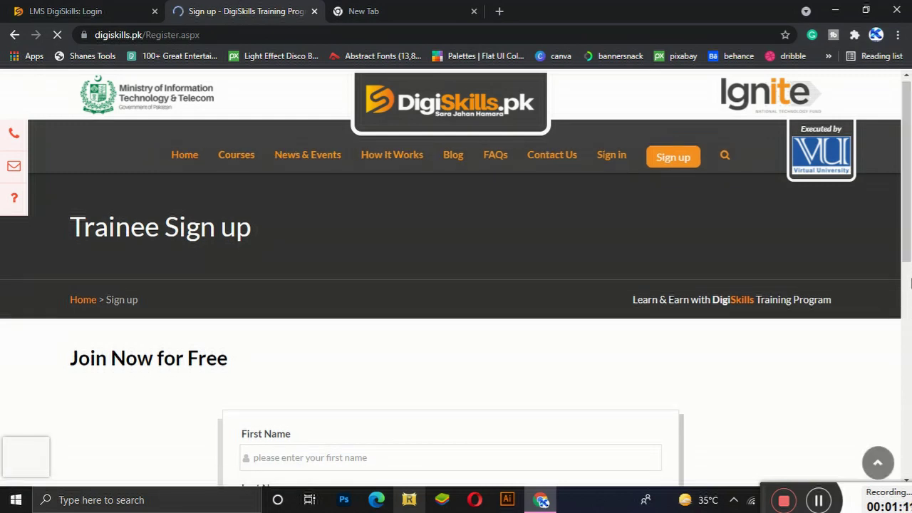
{"action": "left_click", "coordinate": [910, 331]}
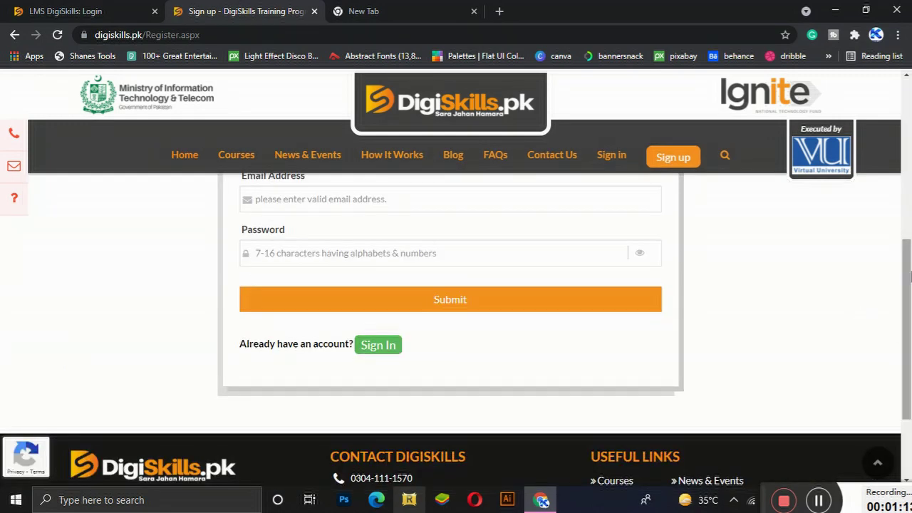
{"action": "scroll", "coordinate": [907, 214], "scroll_direction": "up", "scroll_amount": 2}
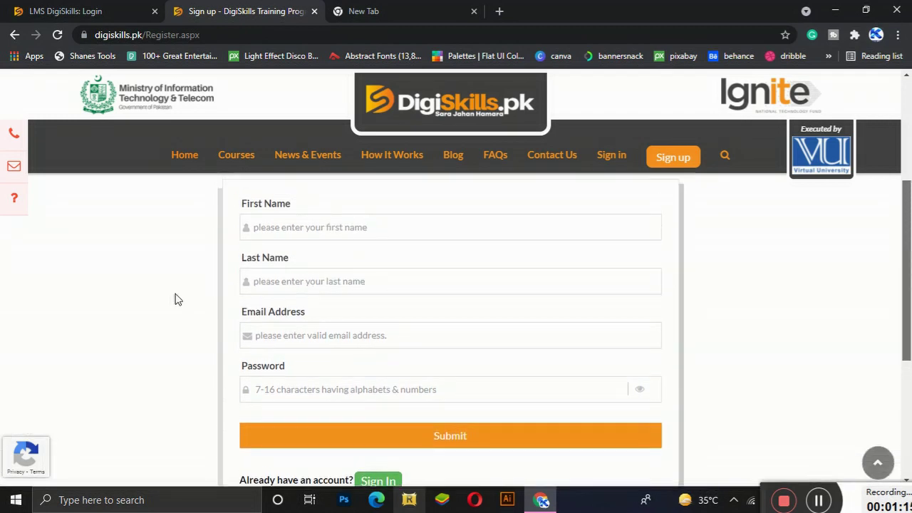
{"action": "scroll", "coordinate": [228, 335], "scroll_direction": "up", "scroll_amount": 1}
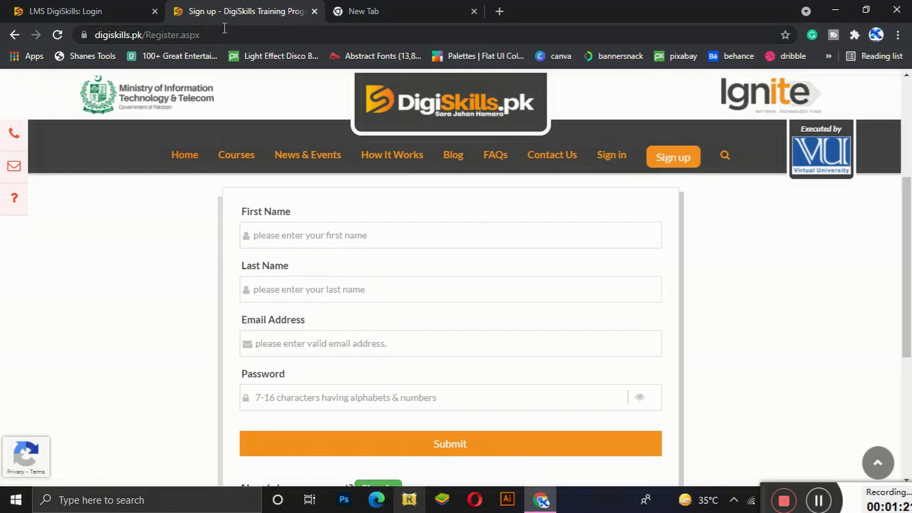
- Open the learning management system's login page and sign in with the prefilled account credentials
{"action": "left_click", "coordinate": [609, 156]}
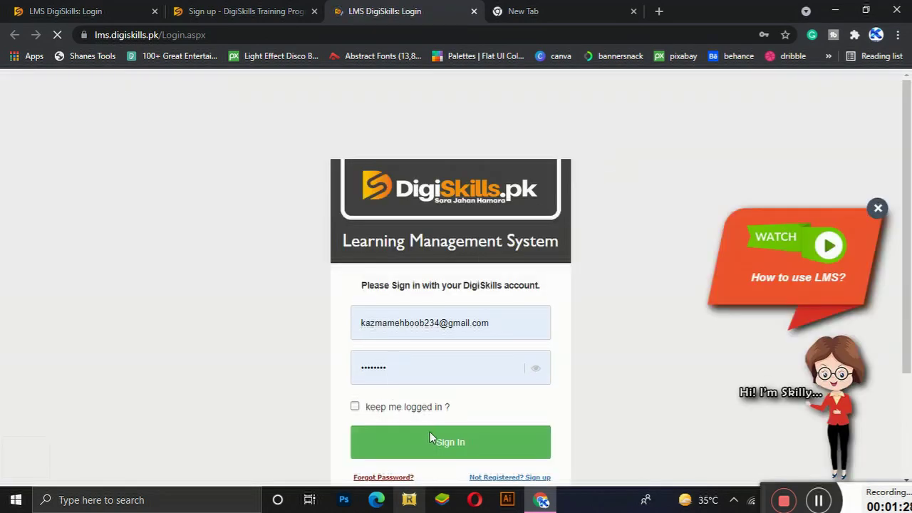
{"action": "left_click", "coordinate": [392, 442]}
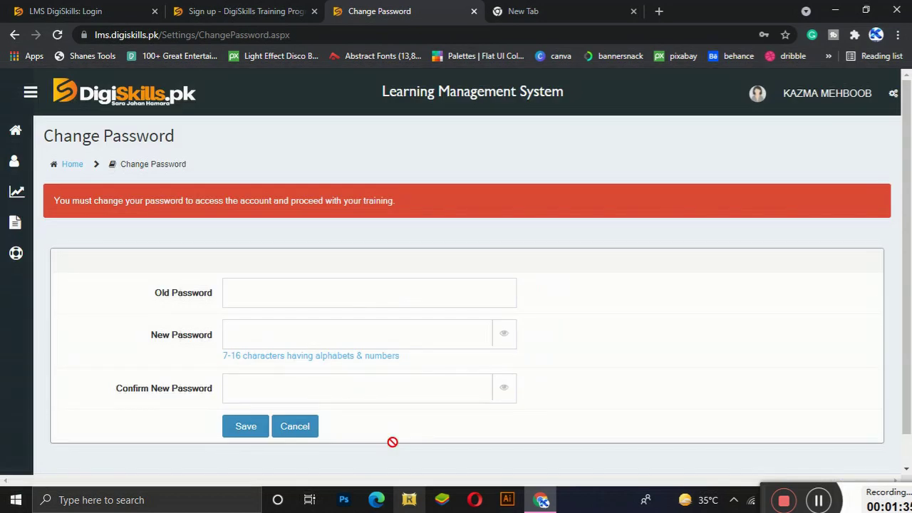
- Change the account password by entering the old and new passwords, save it, and update the browser's stored password
{"action": "left_click", "coordinate": [235, 302]}
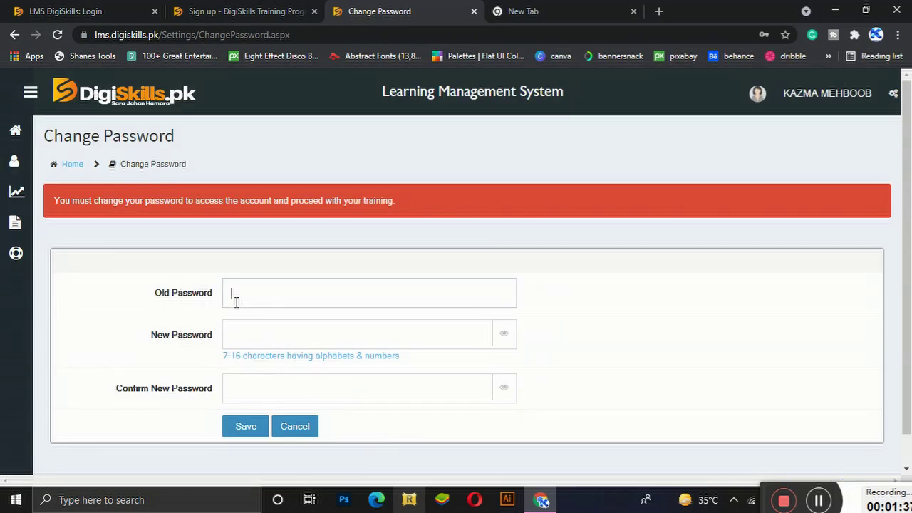
{"action": "type", "text": "••"}
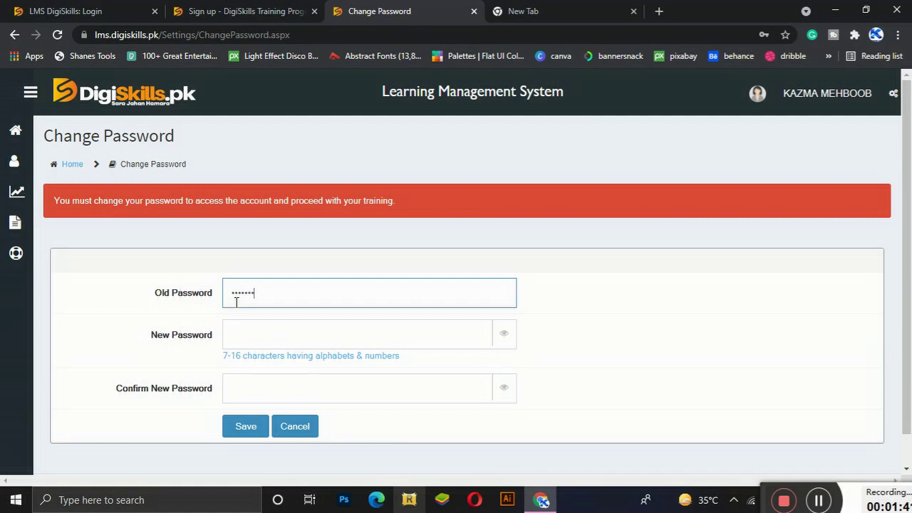
{"action": "left_click", "coordinate": [249, 338]}
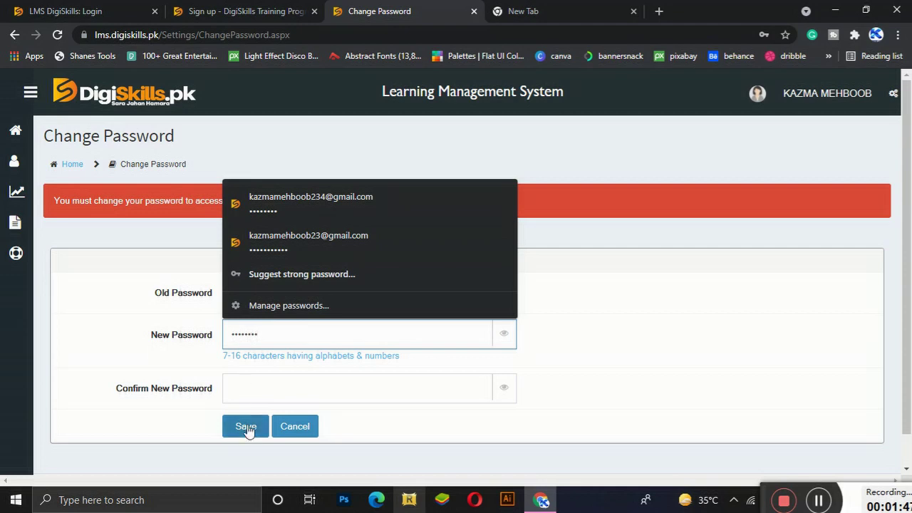
{"action": "left_click", "coordinate": [249, 383]}
{"action": "type", "text": "••"}
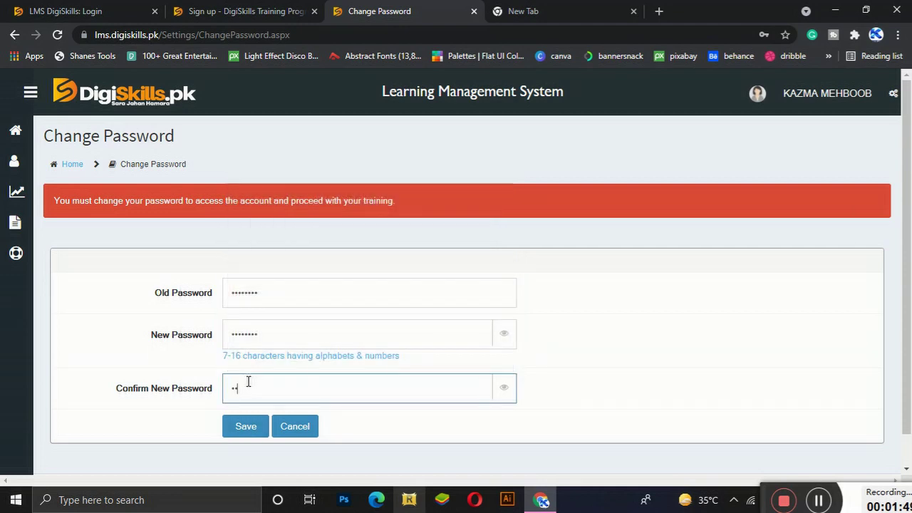
{"action": "left_click", "coordinate": [246, 425]}
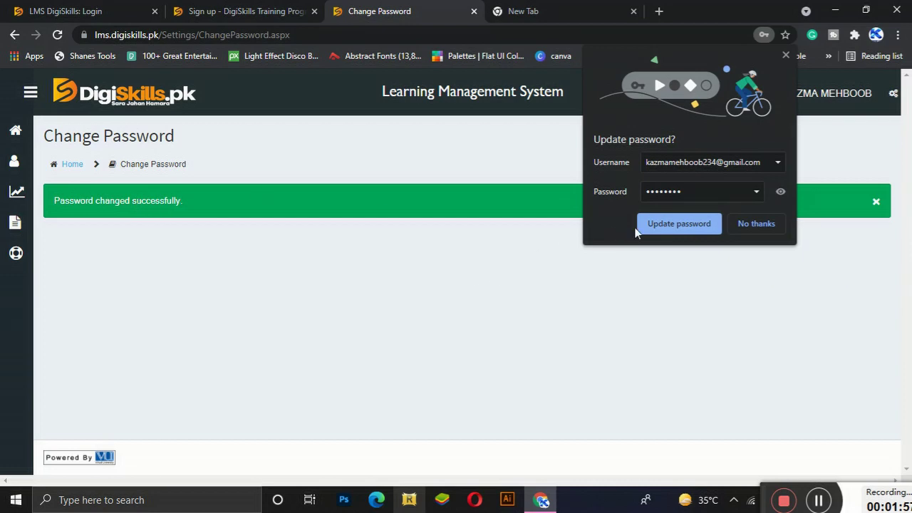
{"action": "left_click", "coordinate": [667, 226]}
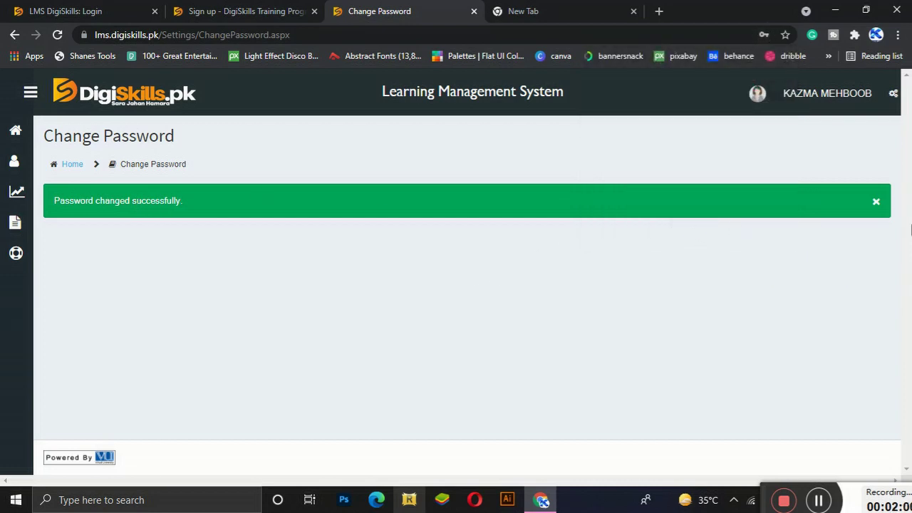
{"action": "left_click", "coordinate": [877, 202]}
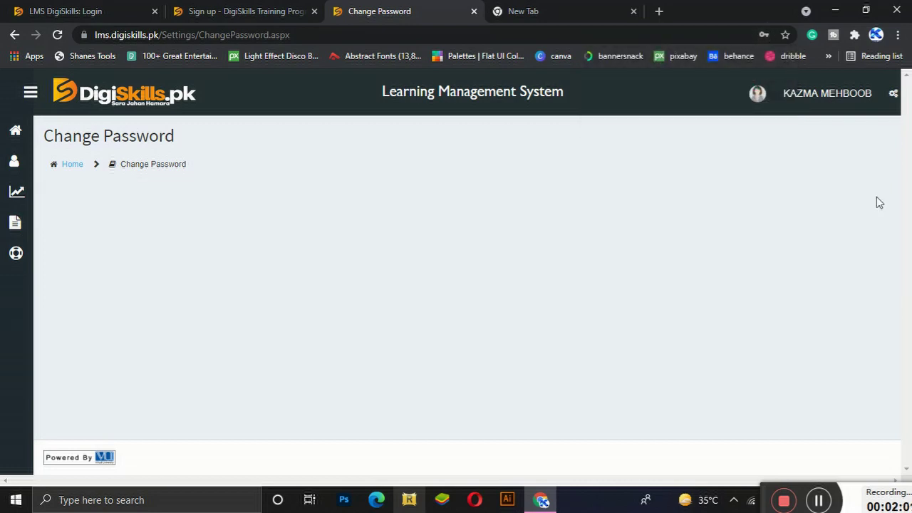
- Go to the LMS home page, dismiss the Batch-10 certificates pop-up, and review the courses, activities and trainee services
{"action": "left_click", "coordinate": [15, 139]}
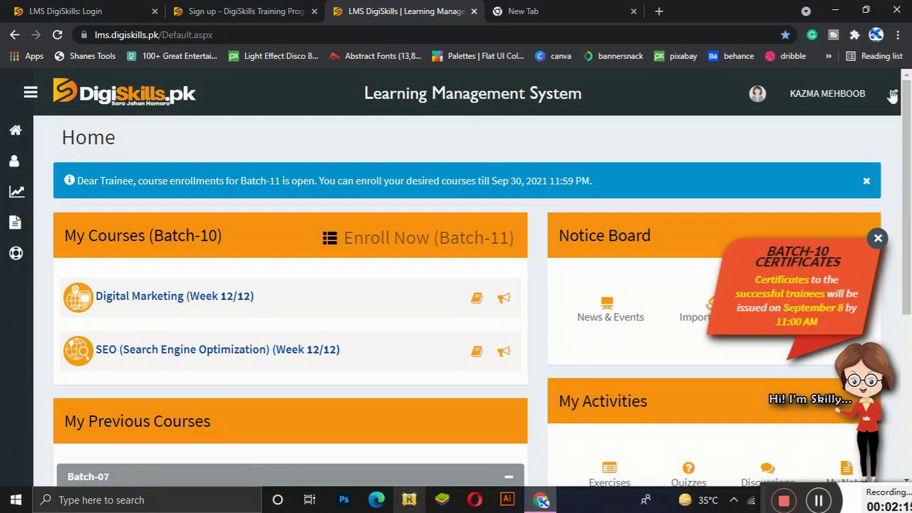
{"action": "left_click_drag", "start_coordinate": [910, 105], "coordinate": [910, 125]}
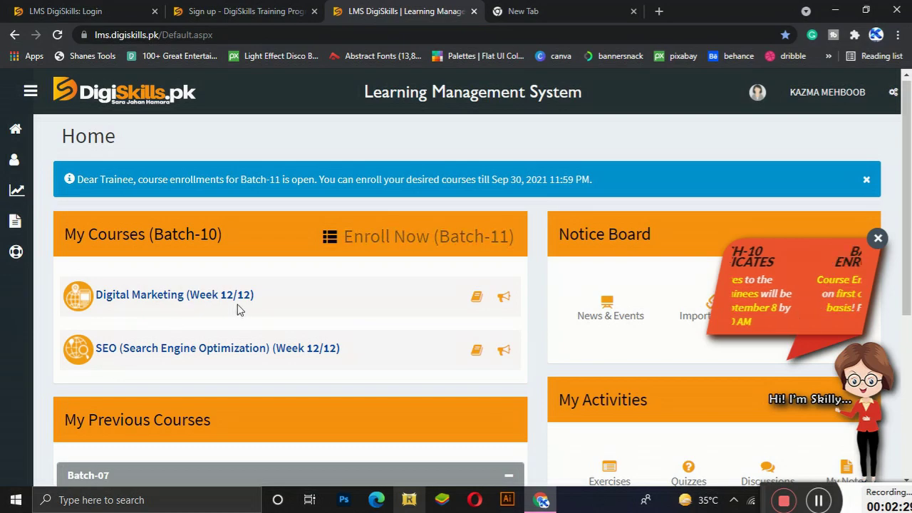
{"action": "left_click_drag", "start_coordinate": [905, 171], "coordinate": [908, 360]}
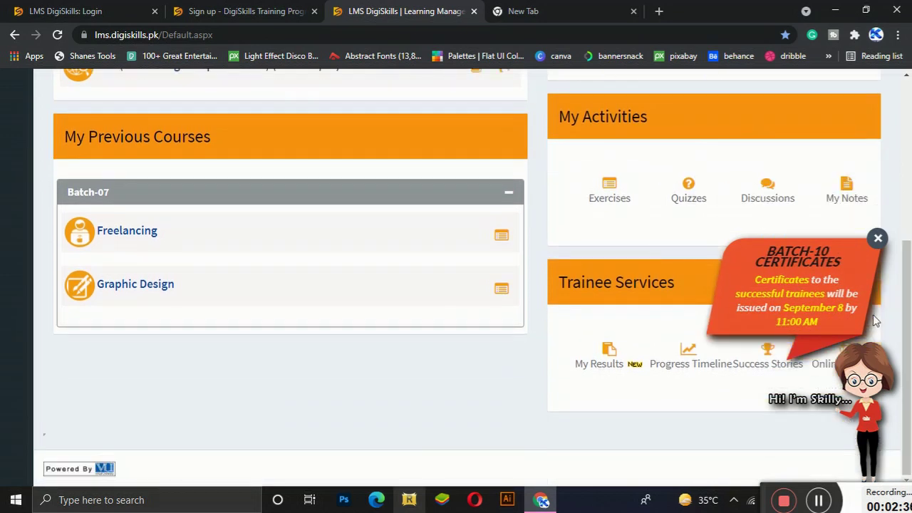
{"action": "left_click", "coordinate": [876, 237]}
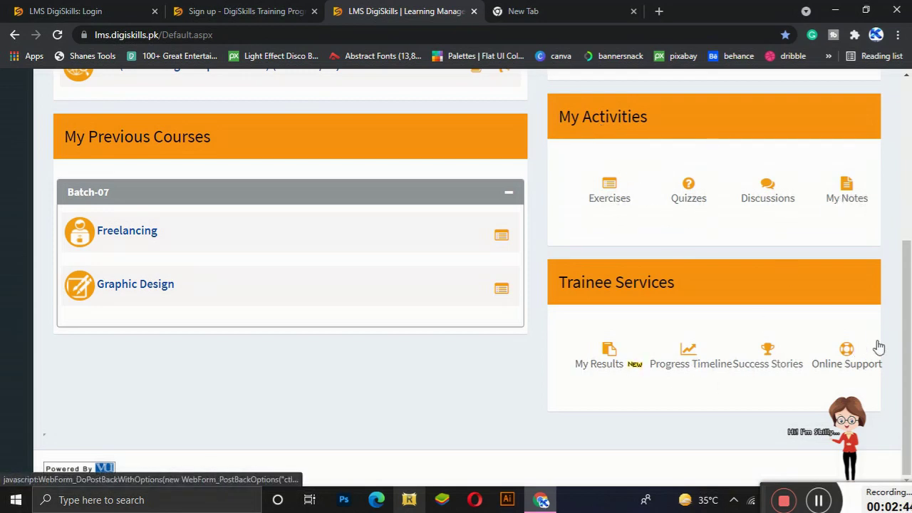
{"action": "left_click", "coordinate": [910, 142]}
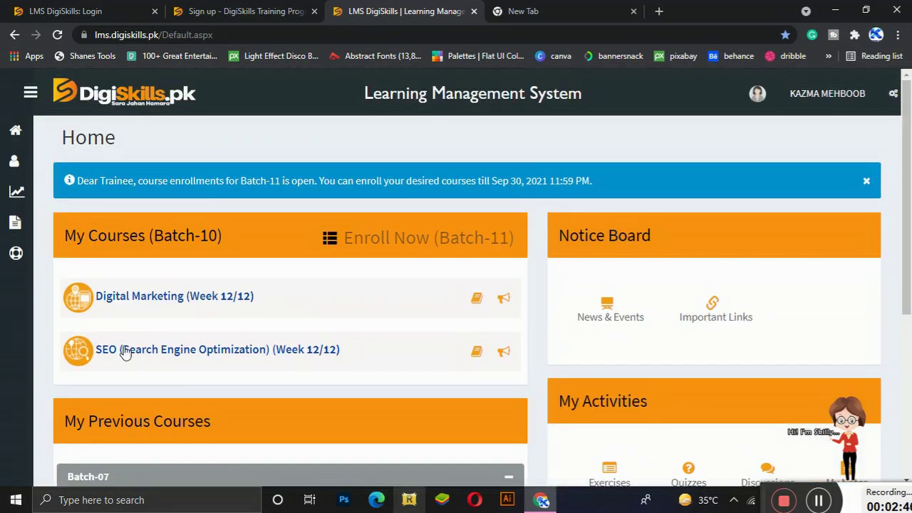
- Open the Batch-11 course enrollment page and select the WordPress course
{"action": "left_click", "coordinate": [412, 243]}
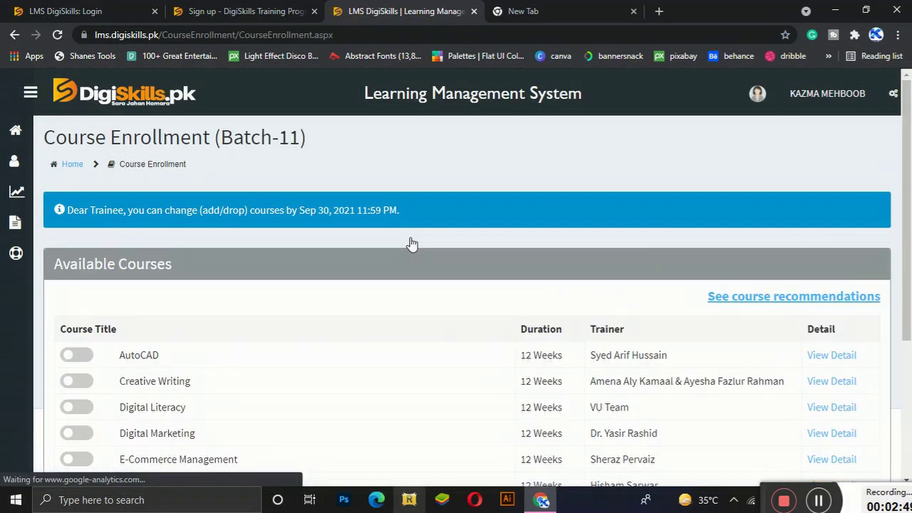
{"action": "scroll", "coordinate": [909, 182], "scroll_direction": "down", "scroll_amount": 2}
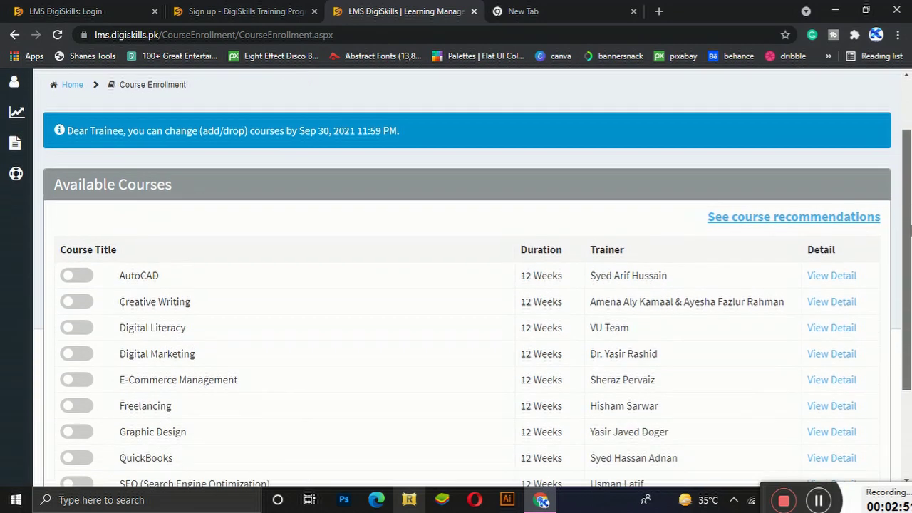
{"action": "scroll", "coordinate": [909, 246], "scroll_direction": "down", "scroll_amount": 1}
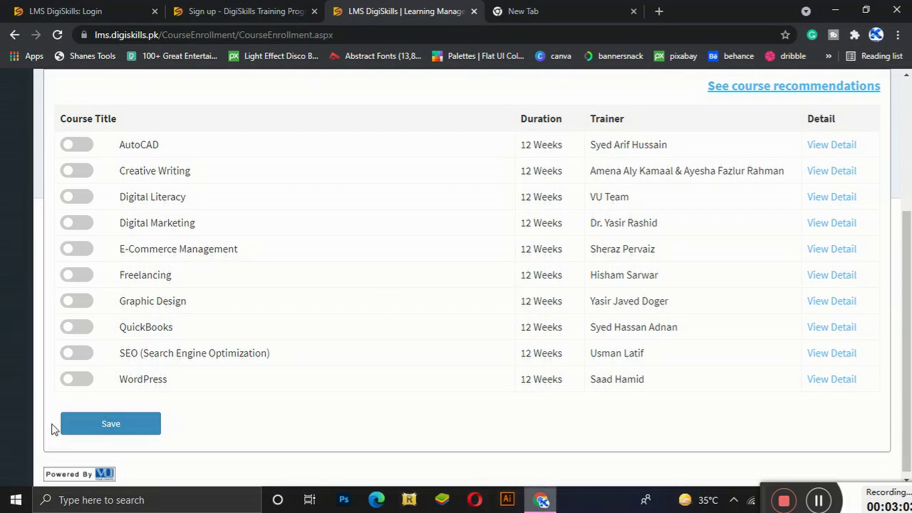
{"action": "left_click_drag", "start_coordinate": [83, 383], "coordinate": [108, 380]}
{"action": "left_click", "coordinate": [76, 384]}
{"action": "left_click", "coordinate": [77, 384]}
{"action": "left_click", "coordinate": [77, 383]}
{"action": "left_click", "coordinate": [76, 384]}
{"action": "left_click", "coordinate": [77, 384]}
{"action": "left_click", "coordinate": [77, 384]}
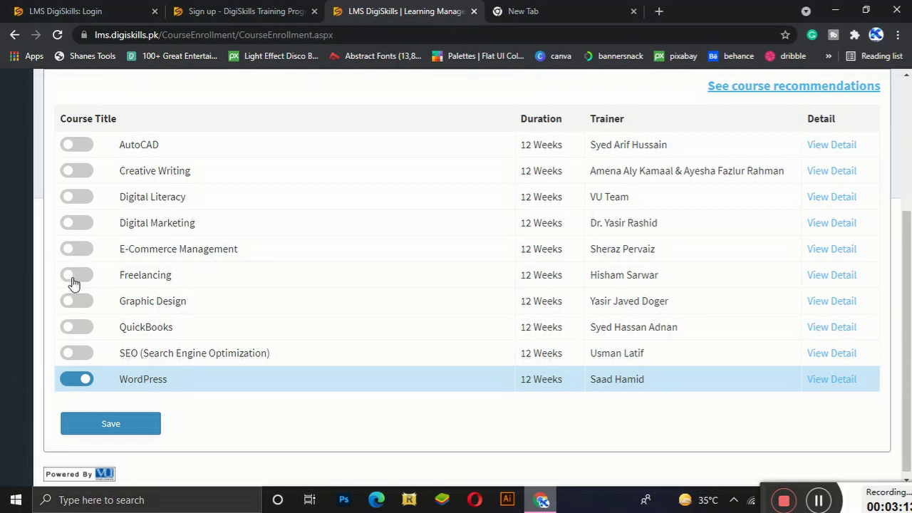
- Save and confirm the course enrollment, check the selection in the course list, and dismiss the notification
{"action": "left_click", "coordinate": [90, 429]}
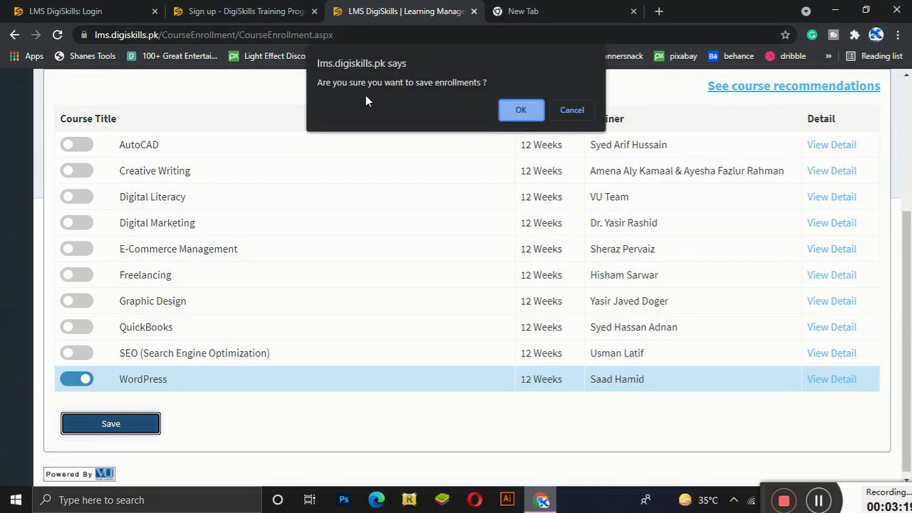
{"action": "left_click", "coordinate": [521, 111]}
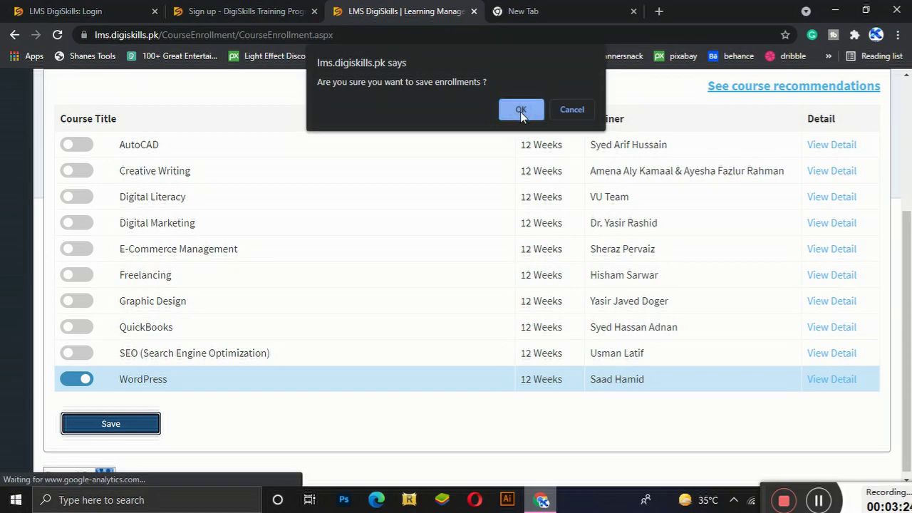
{"action": "left_click", "coordinate": [520, 112]}
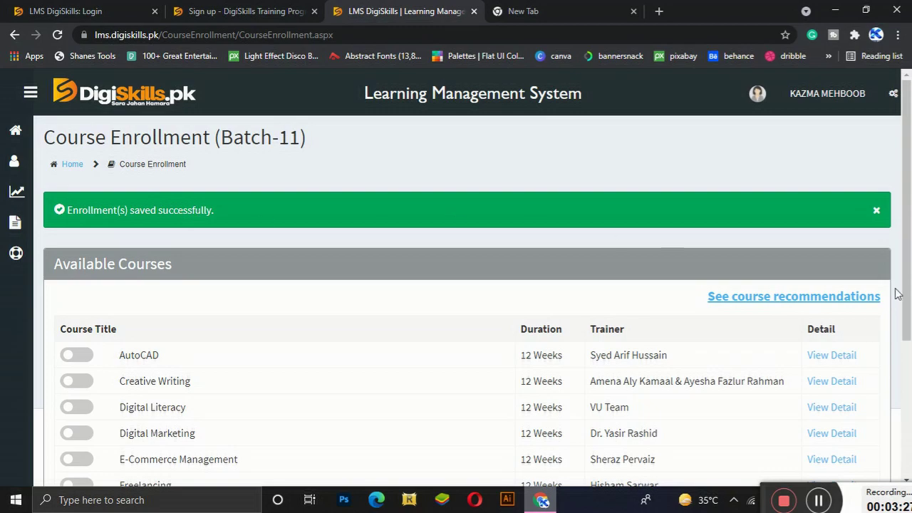
{"action": "scroll", "coordinate": [896, 291], "scroll_direction": "down", "scroll_amount": 1}
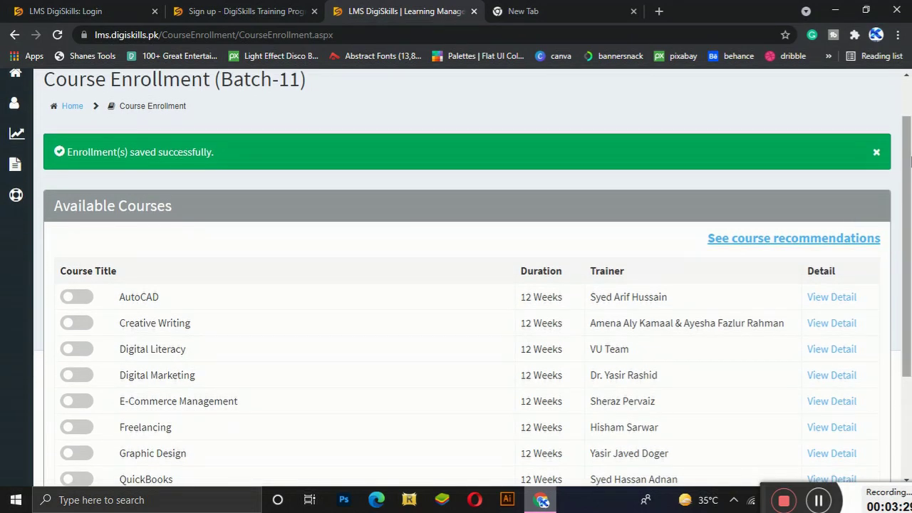
{"action": "scroll", "coordinate": [900, 321], "scroll_direction": "down", "scroll_amount": 3}
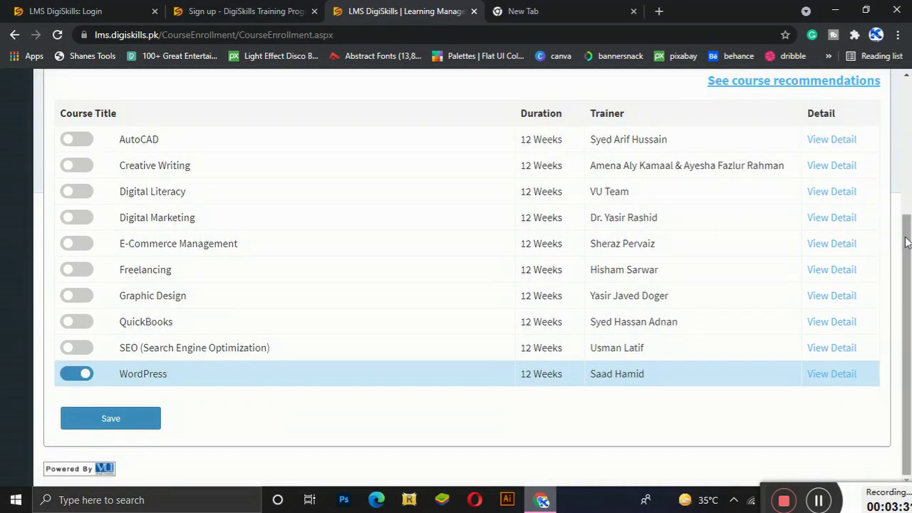
{"action": "scroll", "coordinate": [866, 120], "scroll_direction": "up", "scroll_amount": 4}
{"action": "left_click", "coordinate": [878, 213]}
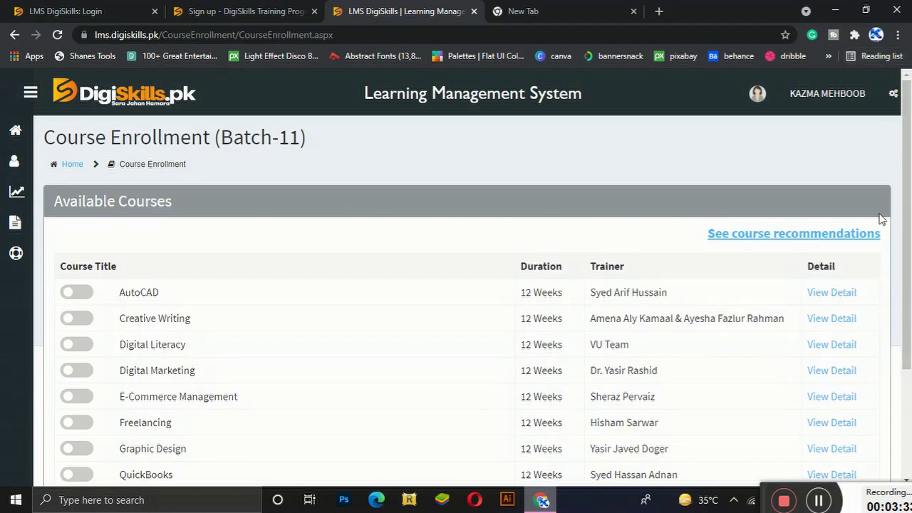
- Return to the LMS home page and open the hands-on exercises list under My Activities
{"action": "left_click", "coordinate": [24, 130]}
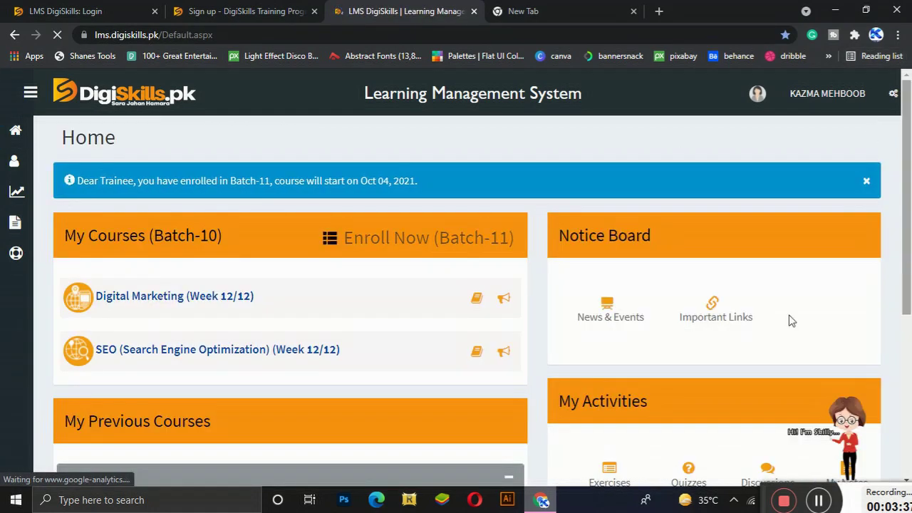
{"action": "scroll", "coordinate": [909, 168], "scroll_direction": "down", "scroll_amount": 4}
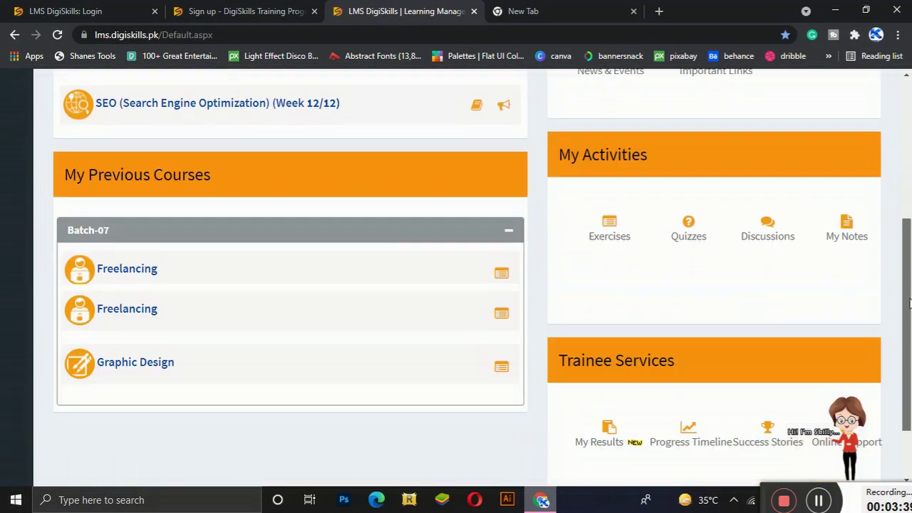
{"action": "left_click", "coordinate": [605, 218]}
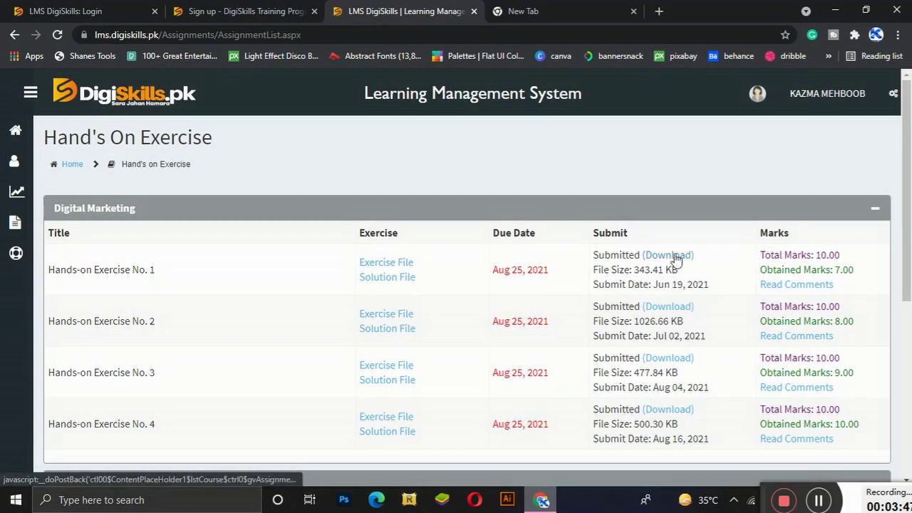
- Download the submitted file for Digital Marketing Hands-on Exercise No. 1 and open it in Word
{"action": "left_click", "coordinate": [676, 258]}
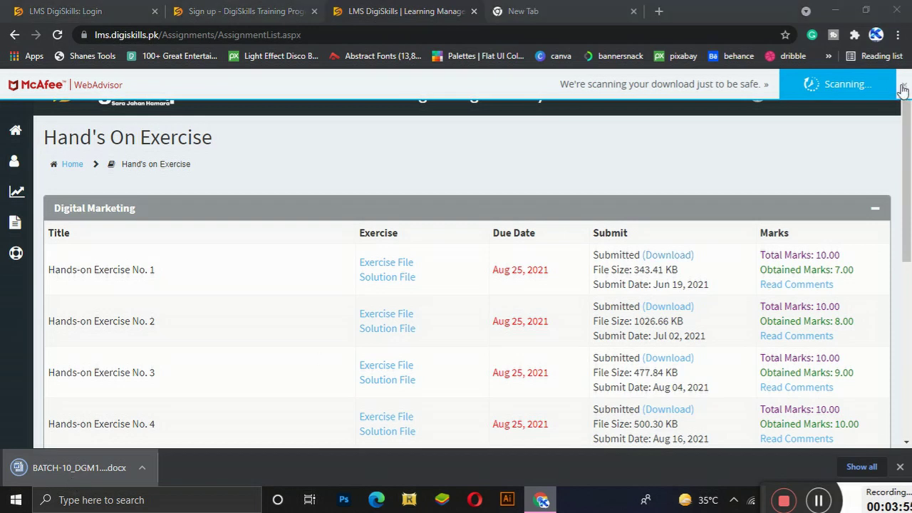
{"action": "left_click", "coordinate": [903, 86]}
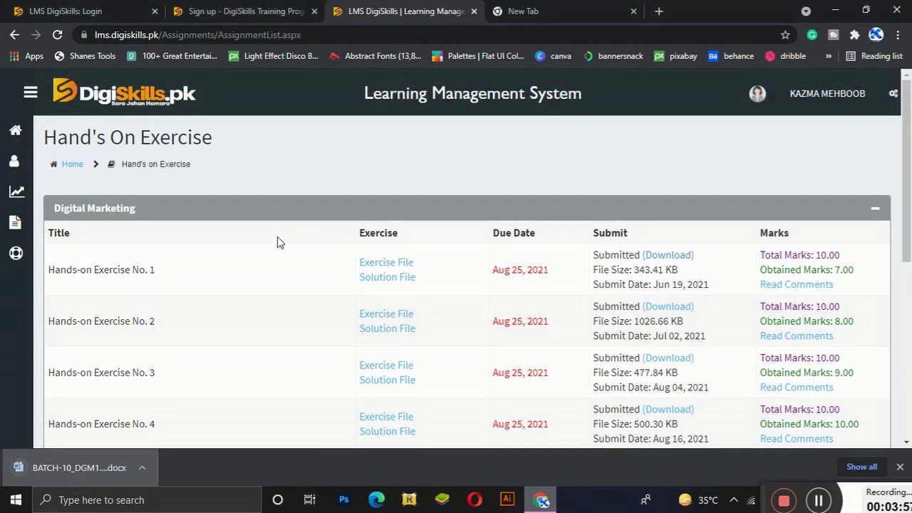
{"action": "left_click", "coordinate": [110, 469]}
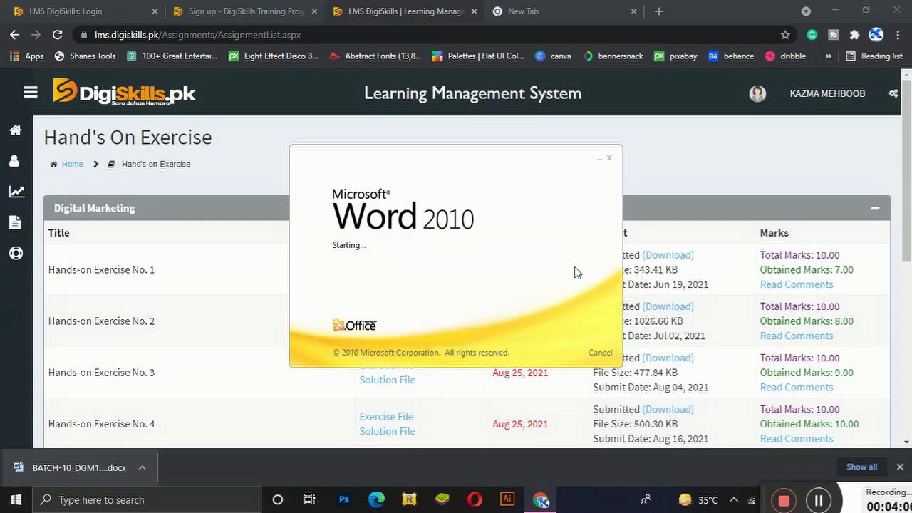
{"action": "scroll", "coordinate": [909, 134], "scroll_direction": "down", "scroll_amount": 1}
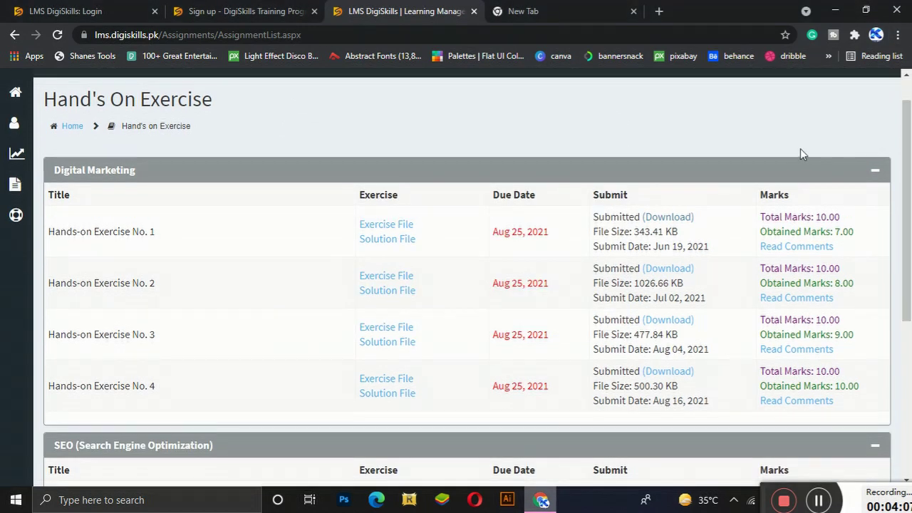
- Download the exercise file for Digital Marketing Hands-on Exercise No. 1 and read the instructor comments on Hands-on Exercise No. 4
{"action": "left_click", "coordinate": [379, 226]}
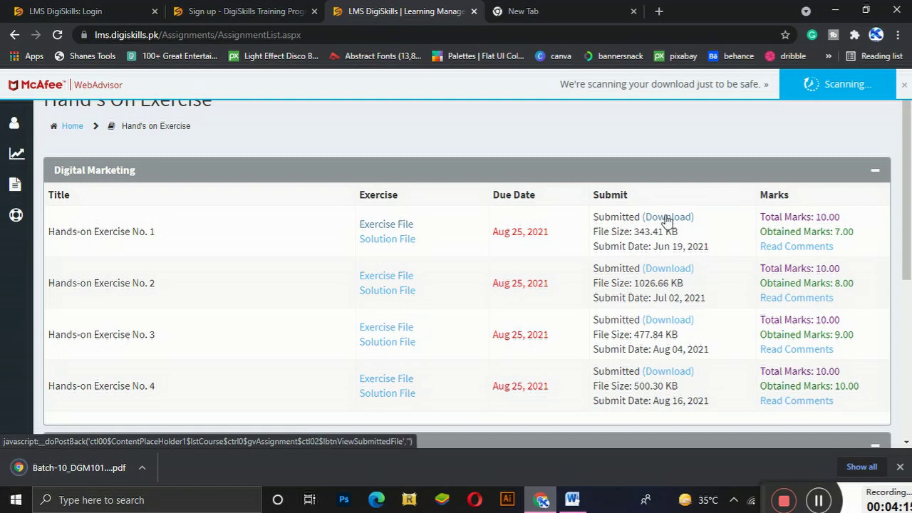
{"action": "scroll", "coordinate": [666, 227], "scroll_direction": "down", "scroll_amount": 3}
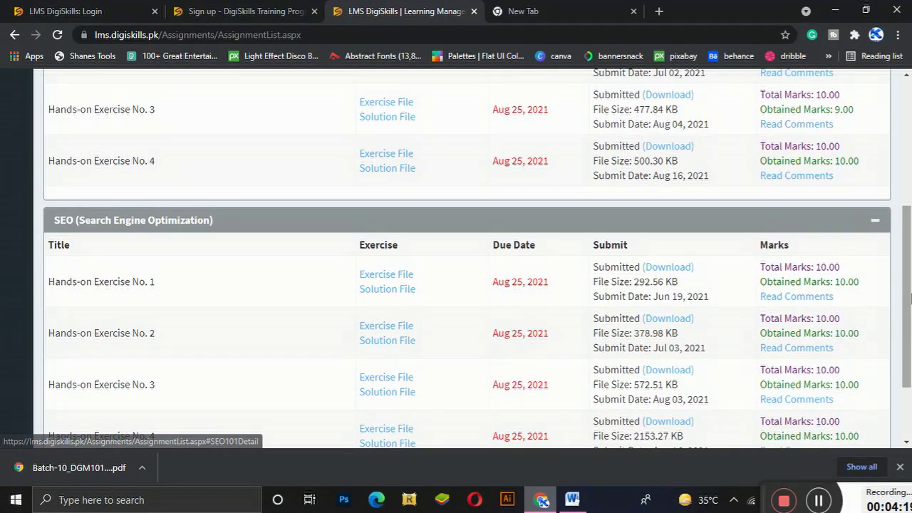
{"action": "scroll", "coordinate": [813, 127], "scroll_direction": "up", "scroll_amount": 2}
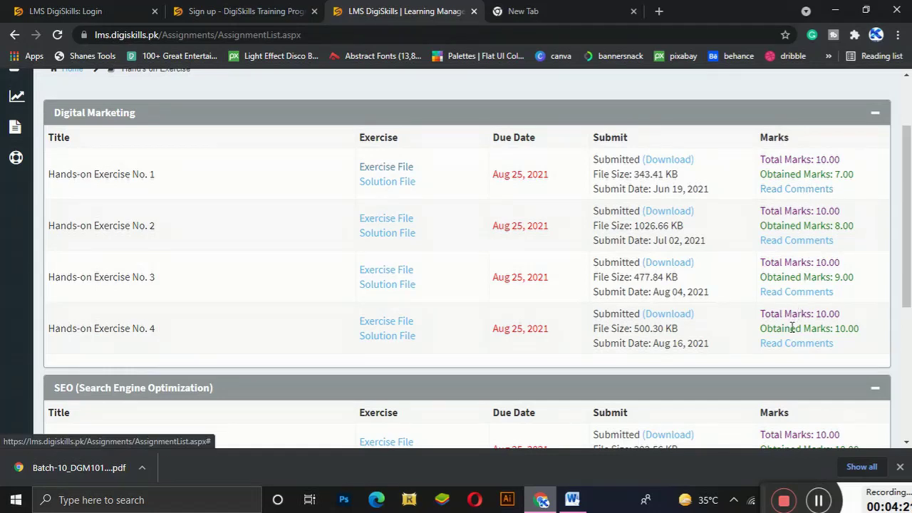
{"action": "left_click", "coordinate": [791, 342]}
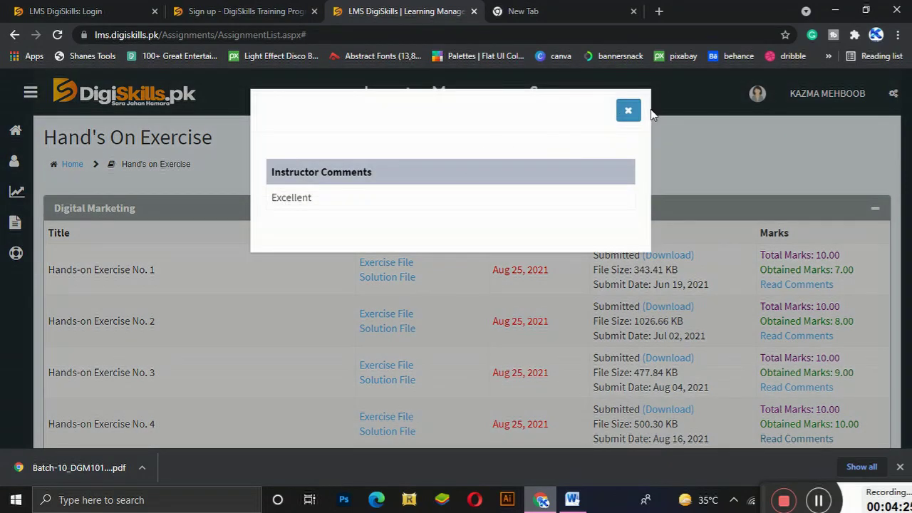
{"action": "left_click", "coordinate": [629, 110]}
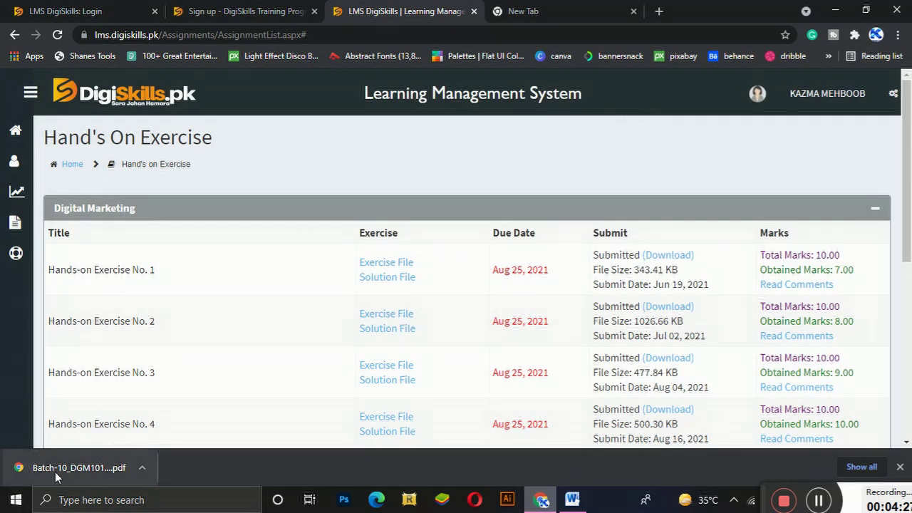
- Open the downloaded exercise PDF, and look through the submitted exercise document in Word before closing it
{"action": "left_click", "coordinate": [54, 471]}
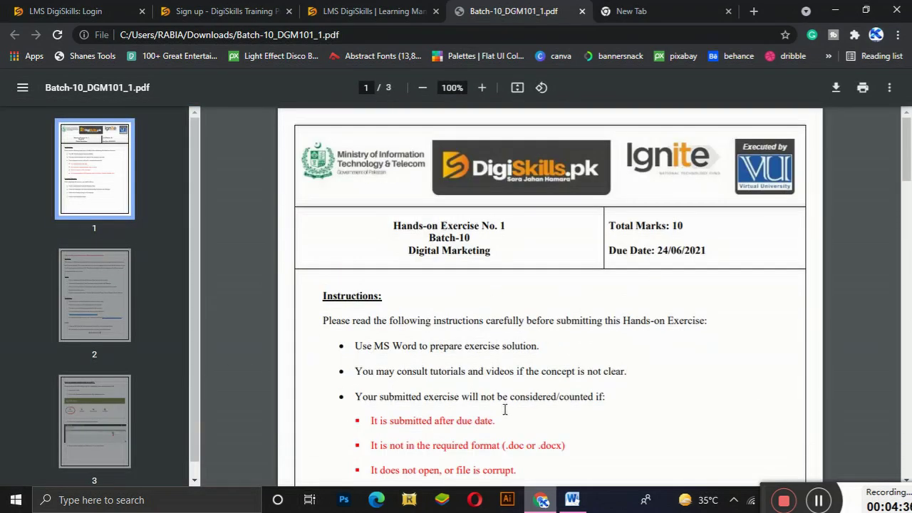
{"action": "left_click", "coordinate": [573, 502]}
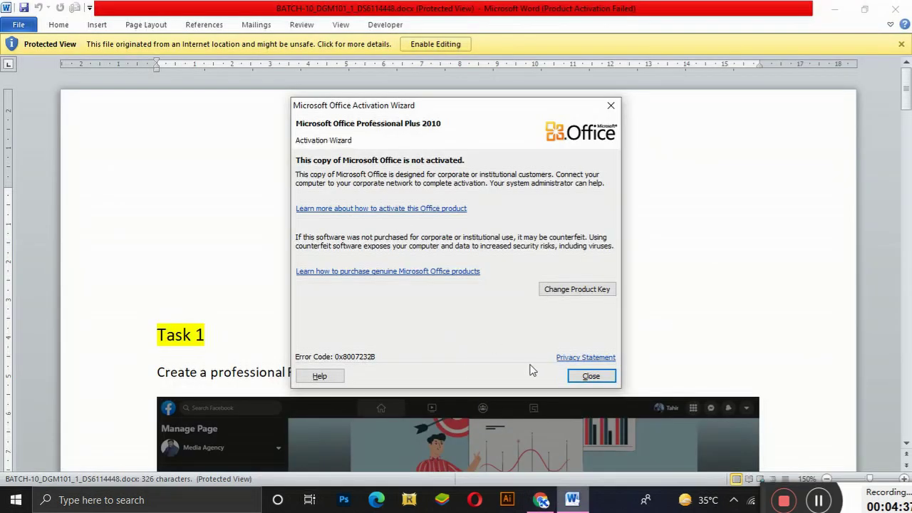
{"action": "left_click", "coordinate": [589, 378]}
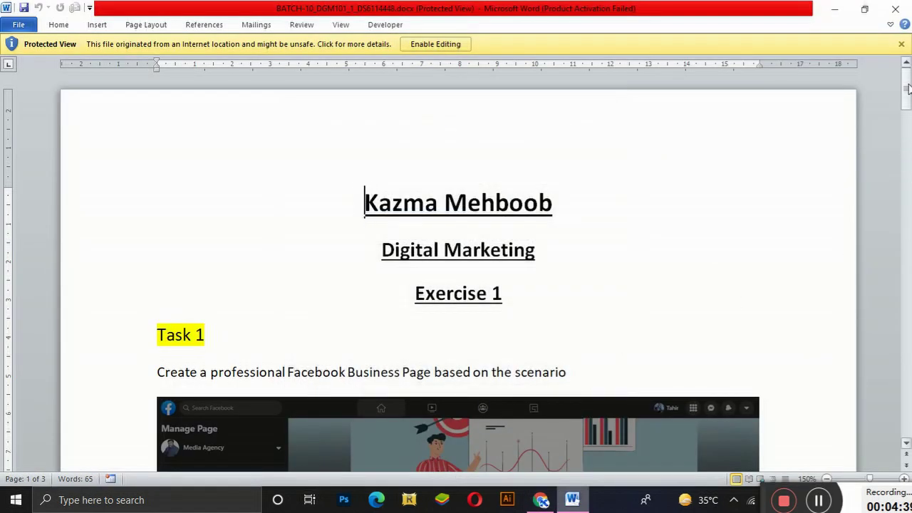
{"action": "left_click_drag", "start_coordinate": [909, 87], "coordinate": [911, 311]}
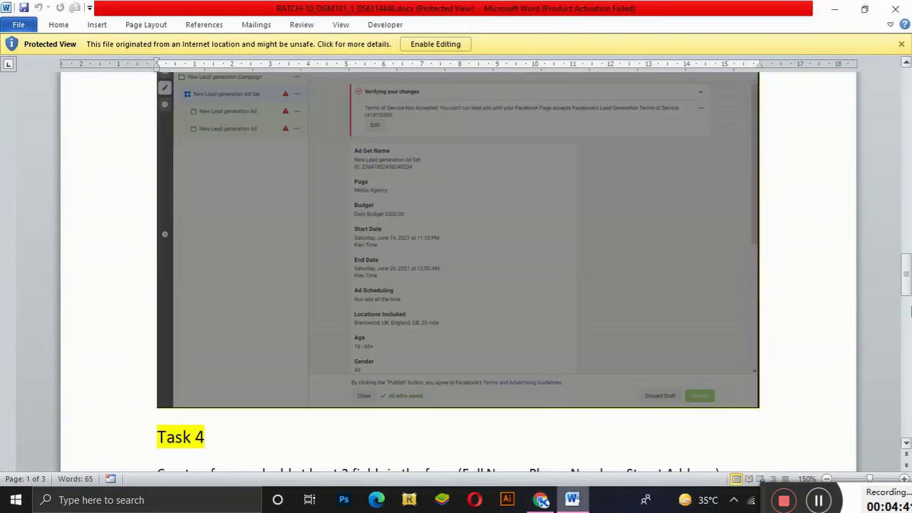
{"action": "left_click", "coordinate": [896, 9]}
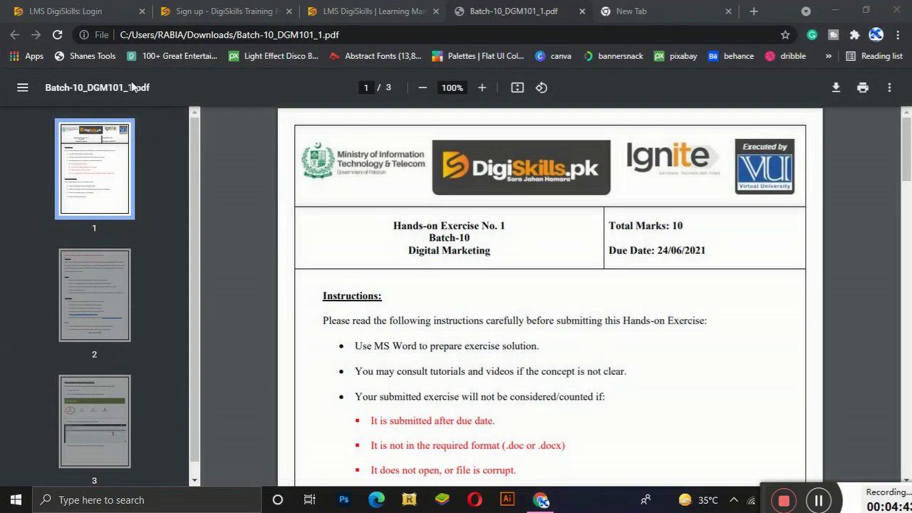
- Go back to the LMS home page and open the quizzes list under My Activities
{"action": "left_click", "coordinate": [347, 9]}
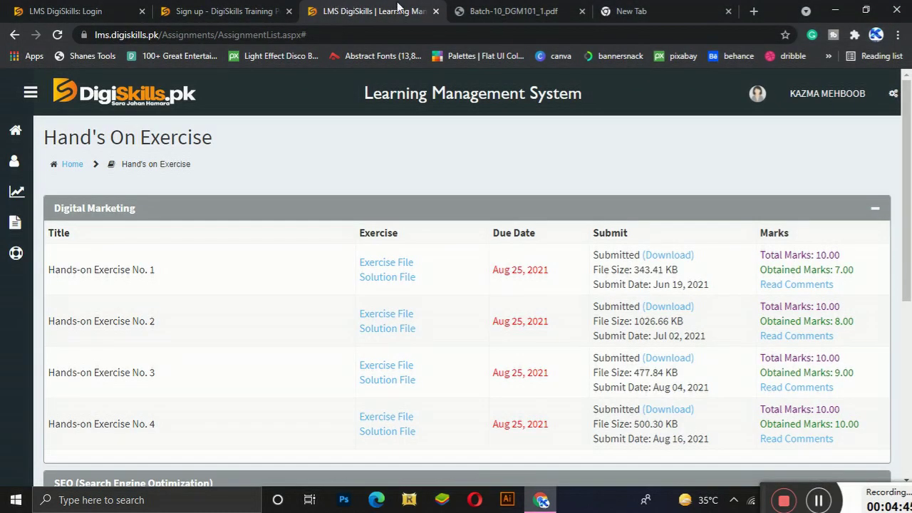
{"action": "left_click", "coordinate": [15, 35]}
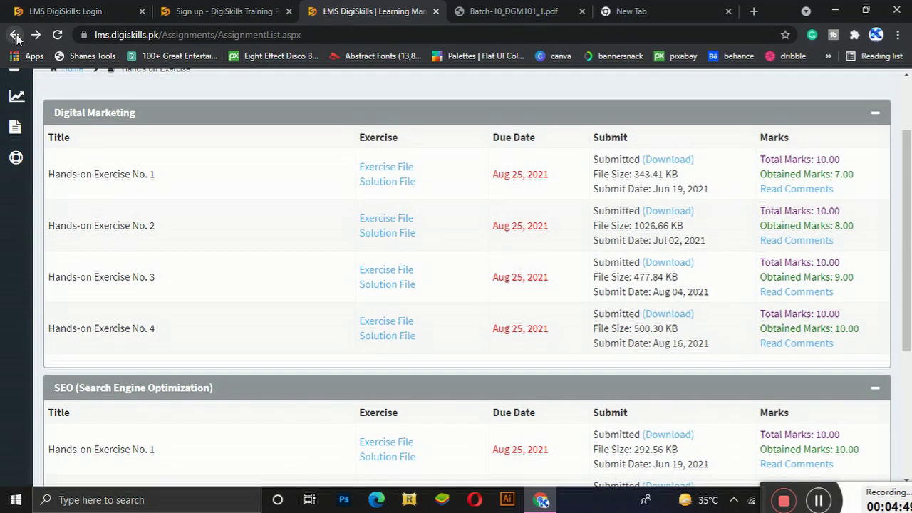
{"action": "left_click", "coordinate": [15, 35]}
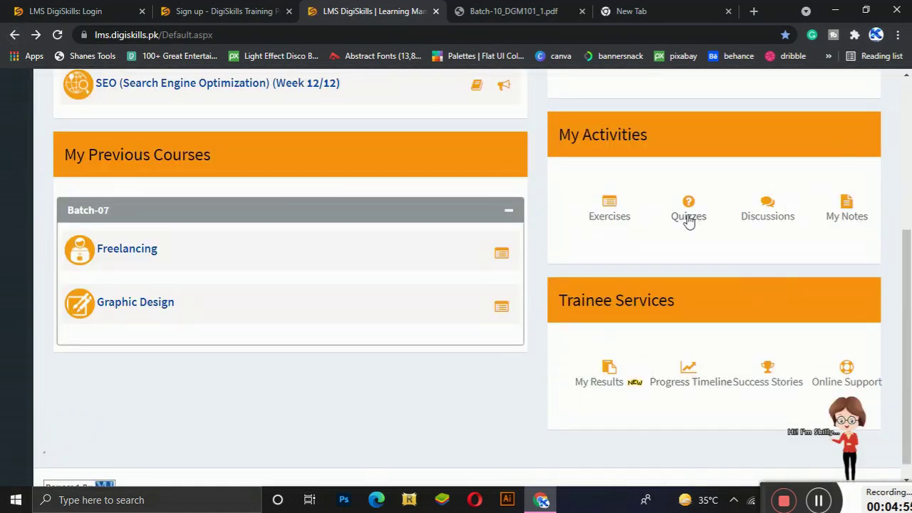
{"action": "left_click", "coordinate": [688, 218]}
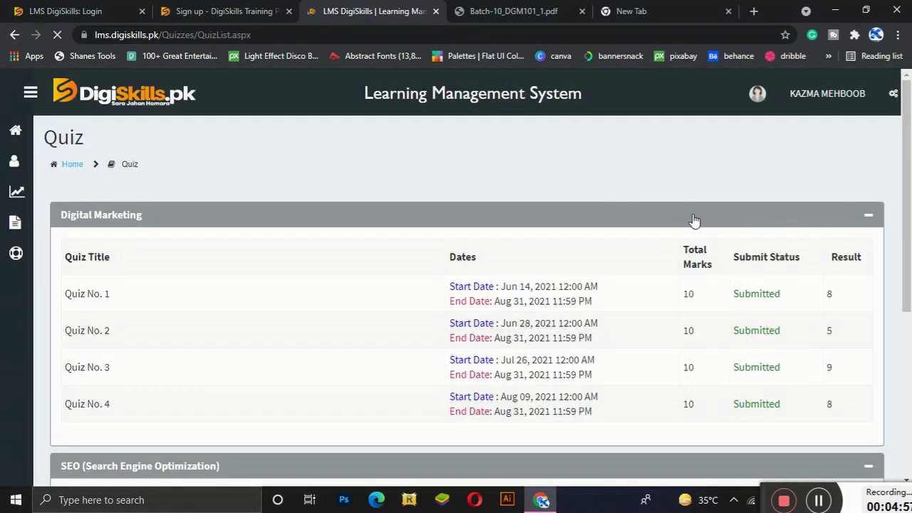
- Close the exercise PDF and New Tab pages and look through the Digital Marketing and SEO quiz lists
{"action": "left_click", "coordinate": [582, 11]}
{"action": "left_click", "coordinate": [582, 11]}
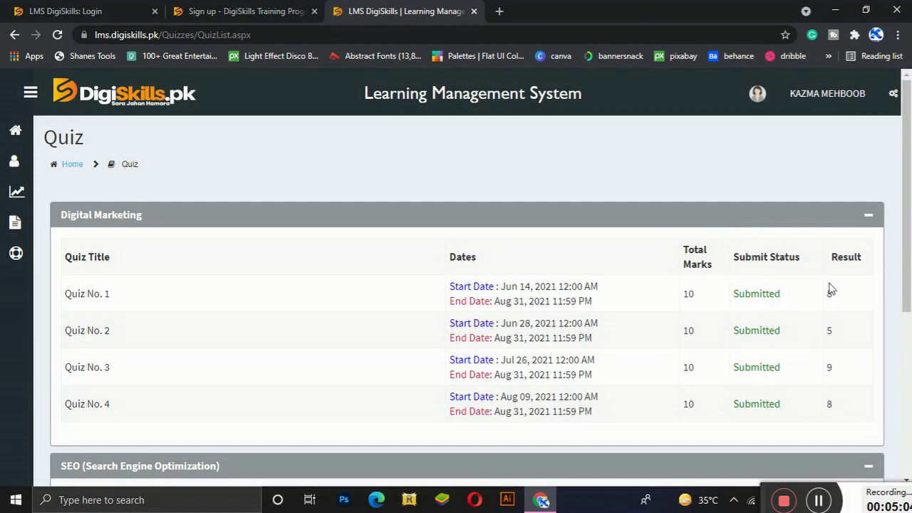
{"action": "left_click_drag", "start_coordinate": [909, 282], "coordinate": [910, 442]}
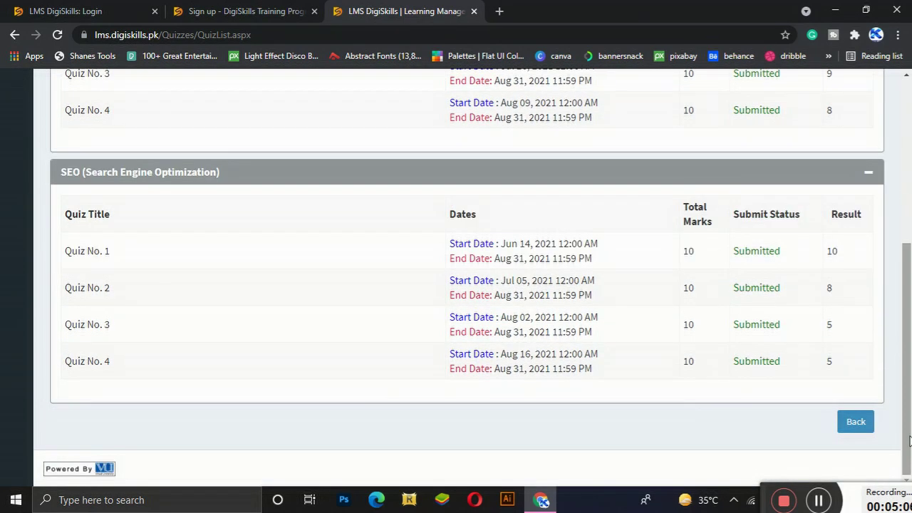
{"action": "left_click_drag", "start_coordinate": [908, 300], "coordinate": [909, 137]}
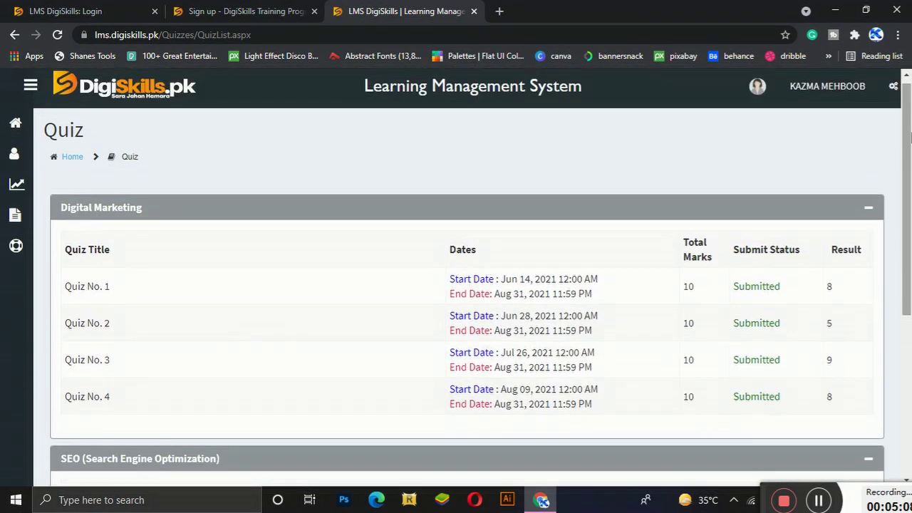
- From the LMS home page, view My Results and examine the Digital Marketing charts in Progress Timeline
{"action": "left_click", "coordinate": [14, 35]}
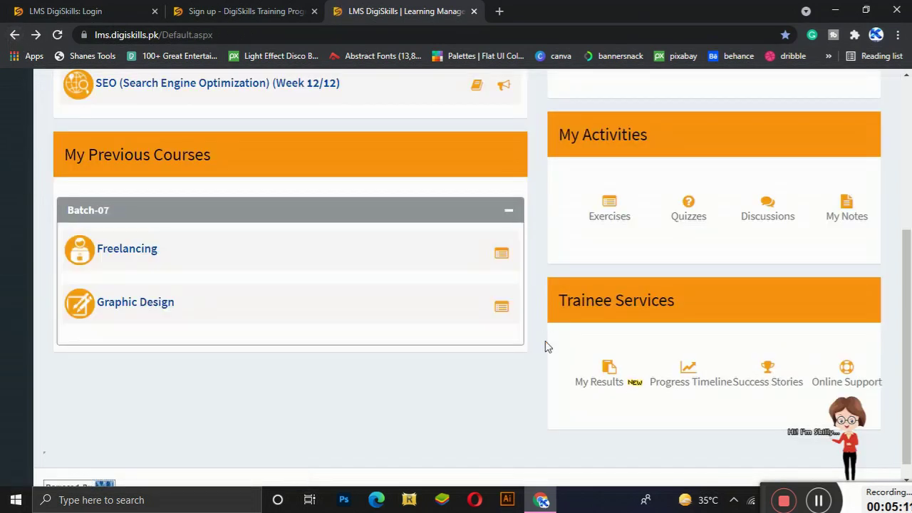
{"action": "left_click", "coordinate": [603, 382]}
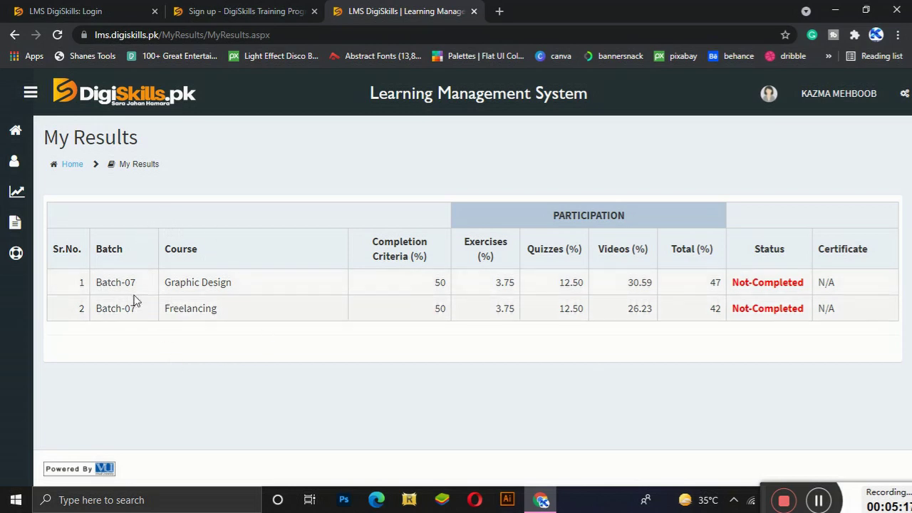
{"action": "left_click", "coordinate": [14, 36]}
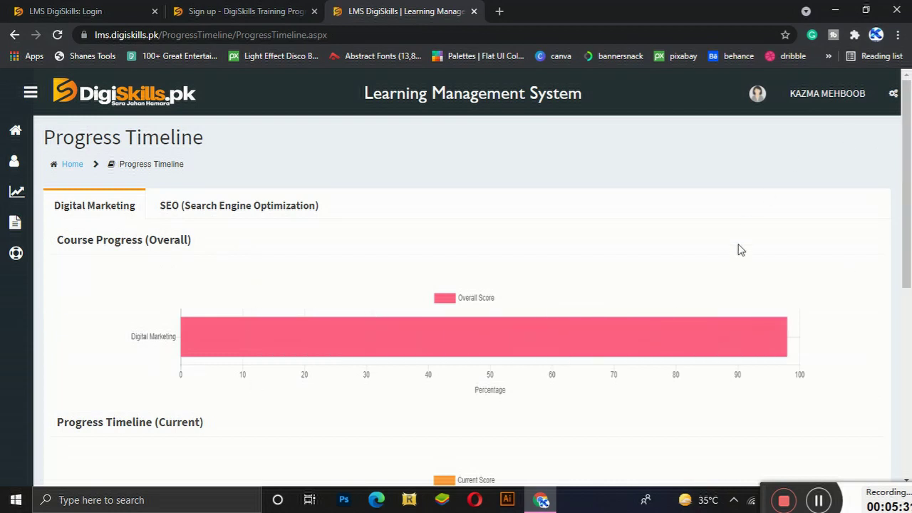
{"action": "scroll", "coordinate": [910, 241], "scroll_direction": "down", "scroll_amount": 3}
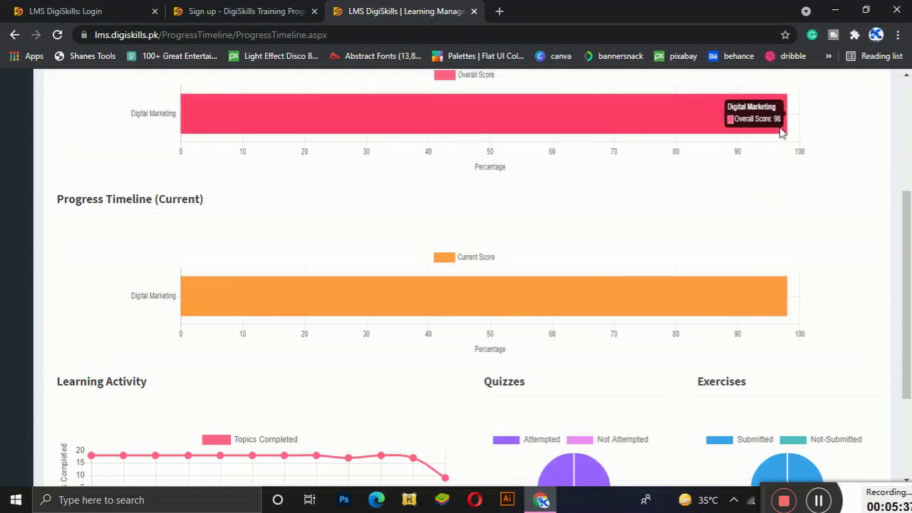
- Return to the LMS home page and highlight the course start date in the Batch-11 enrollment notice
{"action": "left_click", "coordinate": [14, 35]}
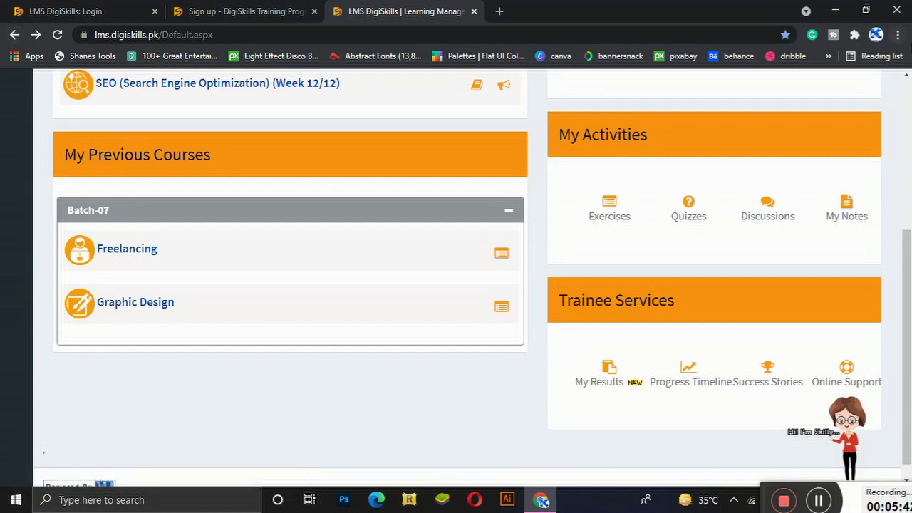
{"action": "left_click_drag", "start_coordinate": [911, 305], "coordinate": [911, 179]}
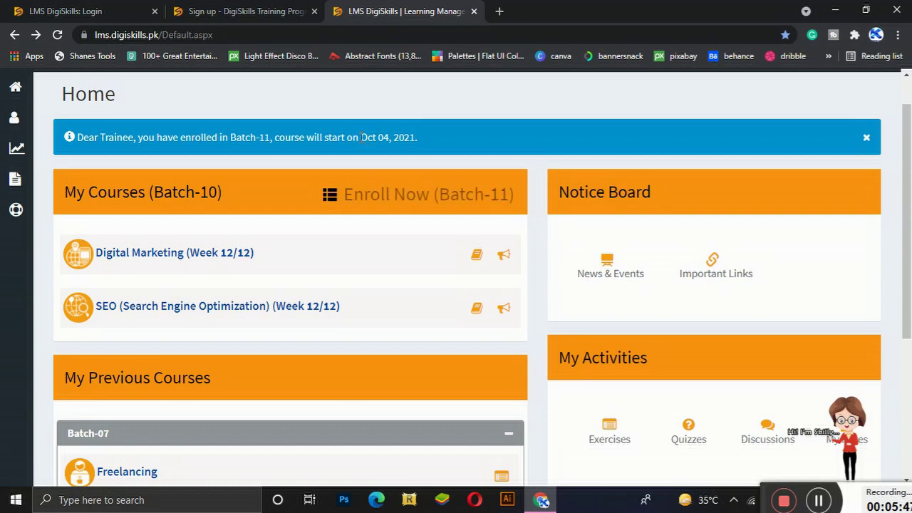
{"action": "left_click_drag", "start_coordinate": [362, 137], "coordinate": [425, 135]}
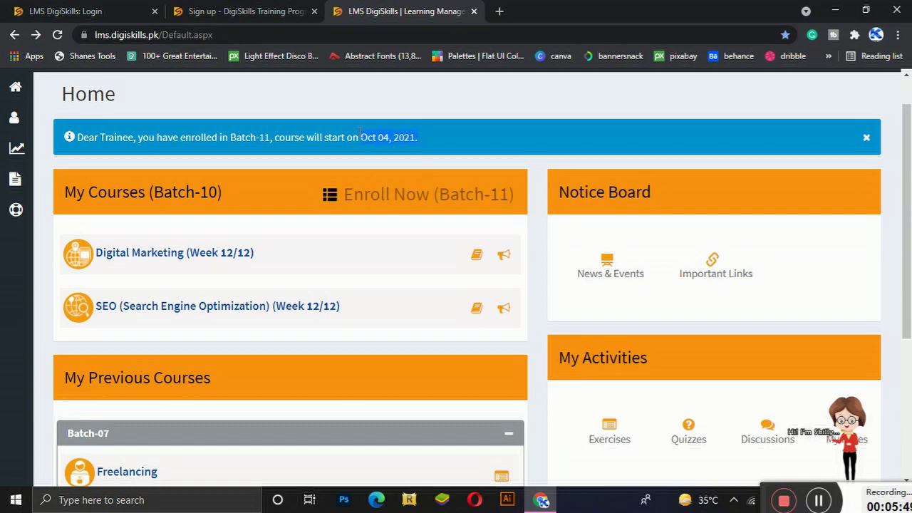